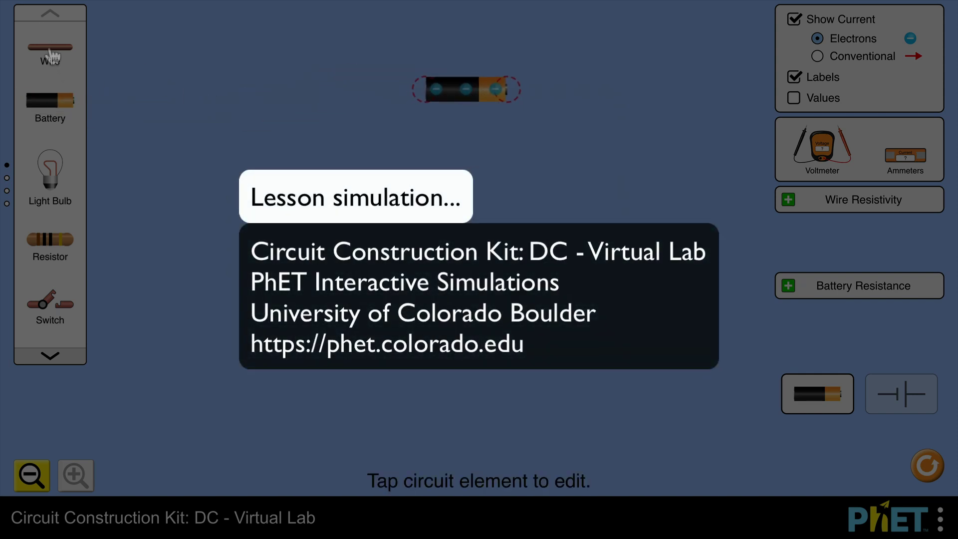
- Wire the battery's left end, place a light bulb below it, and connect a wire to the bulb's base
{"action": "left_click_drag", "start_coordinate": [50, 55], "coordinate": [651, 99]}
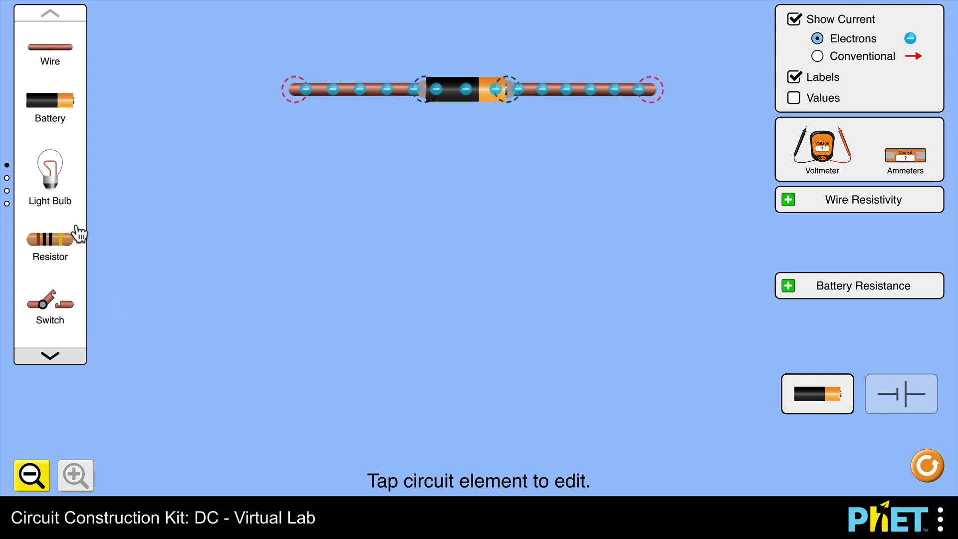
{"action": "left_click_drag", "start_coordinate": [54, 187], "coordinate": [349, 254]}
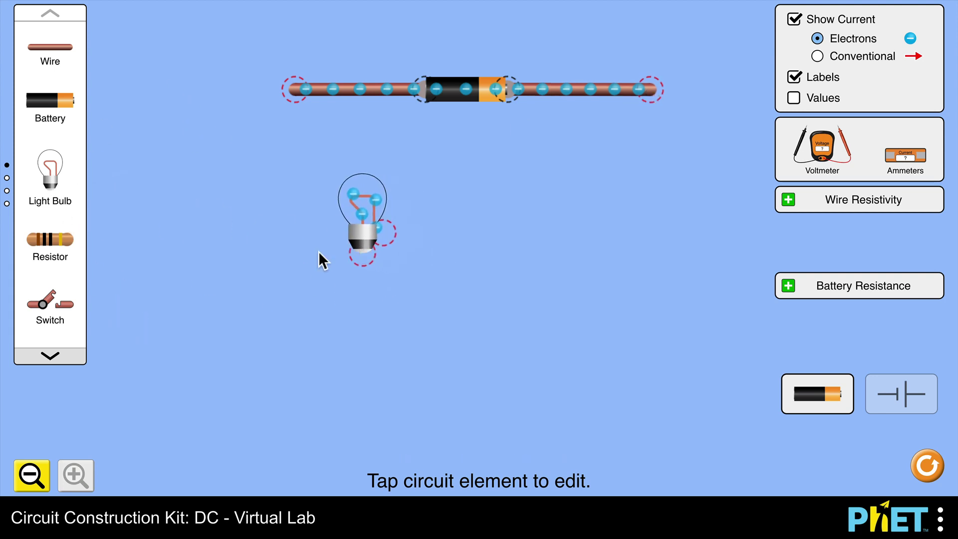
{"action": "left_click_drag", "start_coordinate": [49, 58], "coordinate": [293, 259]}
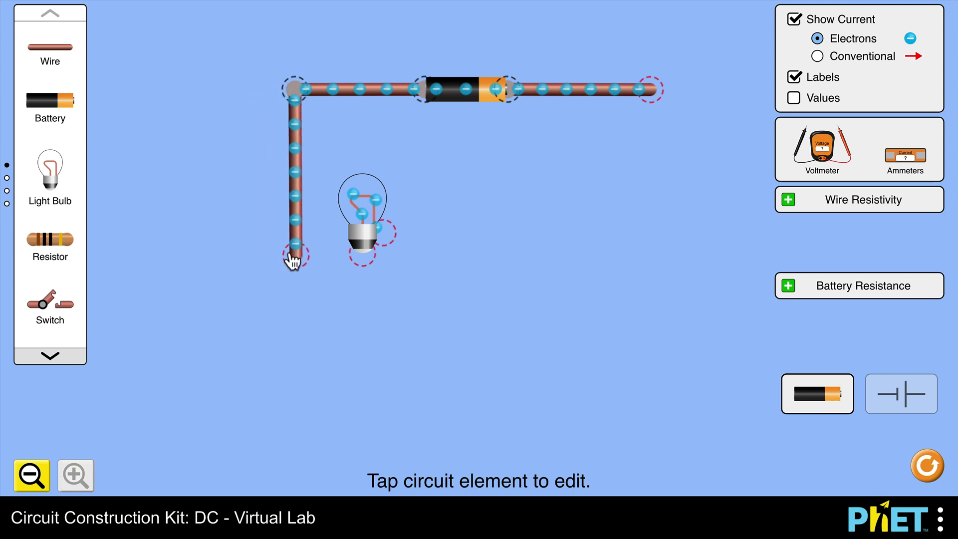
{"action": "left_click_drag", "start_coordinate": [68, 66], "coordinate": [359, 240]}
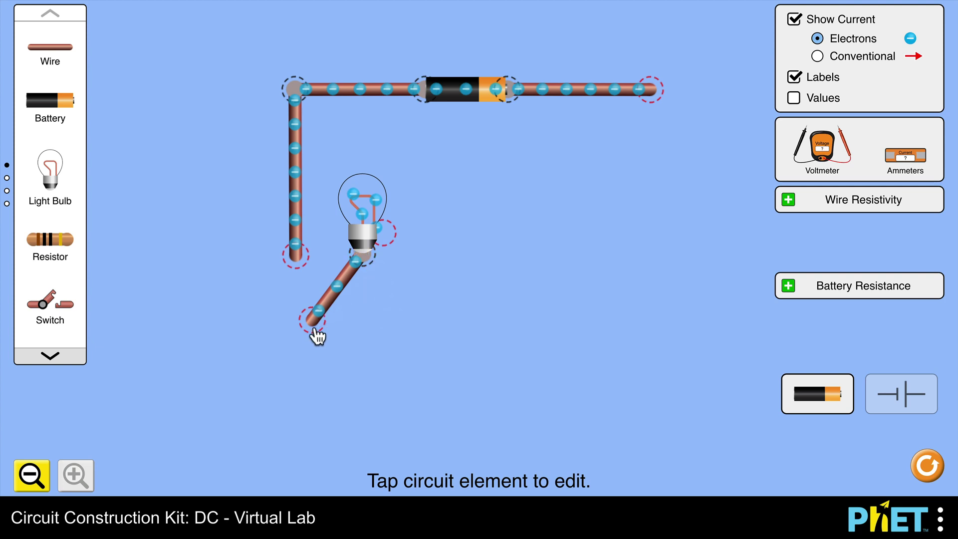
{"action": "left_click_drag", "start_coordinate": [315, 332], "coordinate": [302, 267]}
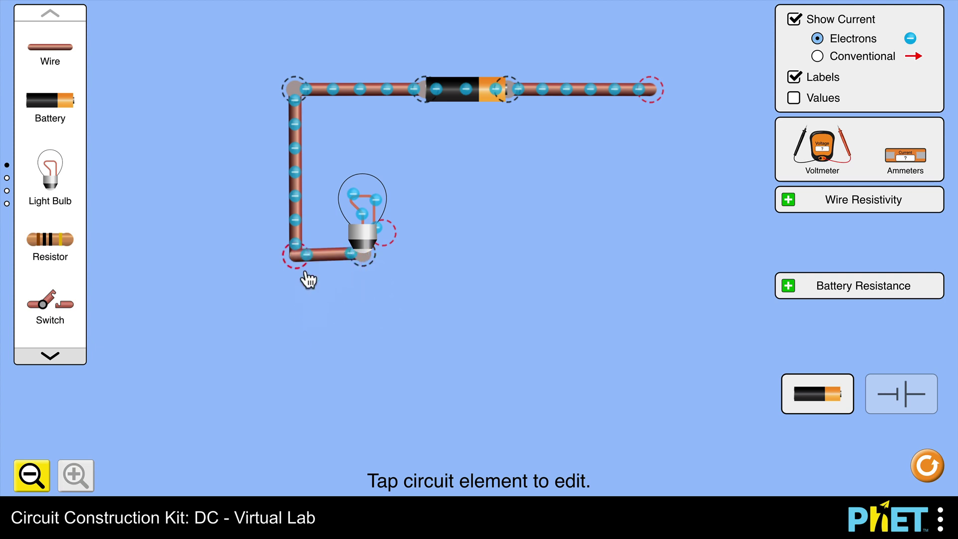
- Run a short wire right from the bulb, then wires down and along from the battery's right side
{"action": "left_click", "coordinate": [364, 234]}
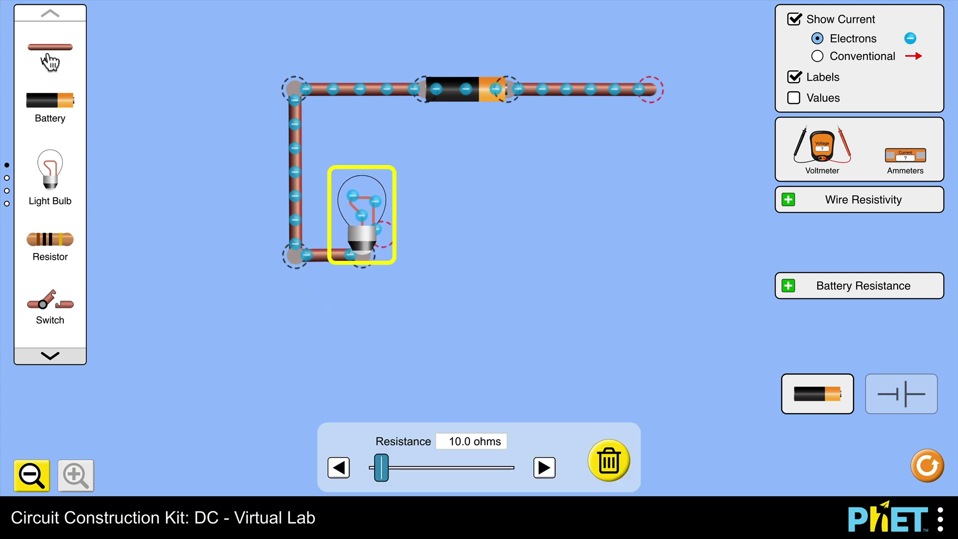
{"action": "left_click_drag", "start_coordinate": [50, 63], "coordinate": [455, 237]}
{"action": "left_click_drag", "start_coordinate": [48, 59], "coordinate": [646, 242]}
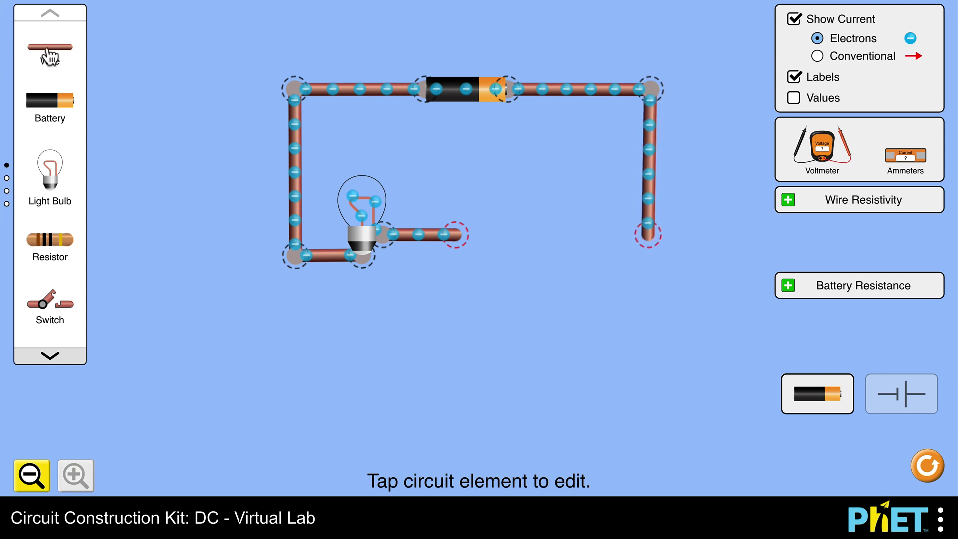
{"action": "left_click_drag", "start_coordinate": [49, 58], "coordinate": [596, 283]}
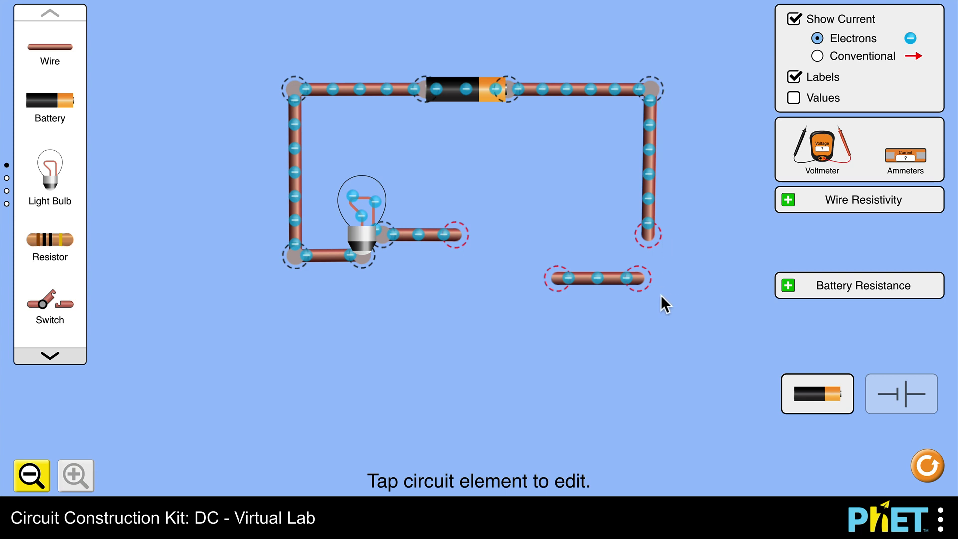
{"action": "left_click_drag", "start_coordinate": [637, 278], "coordinate": [647, 264]}
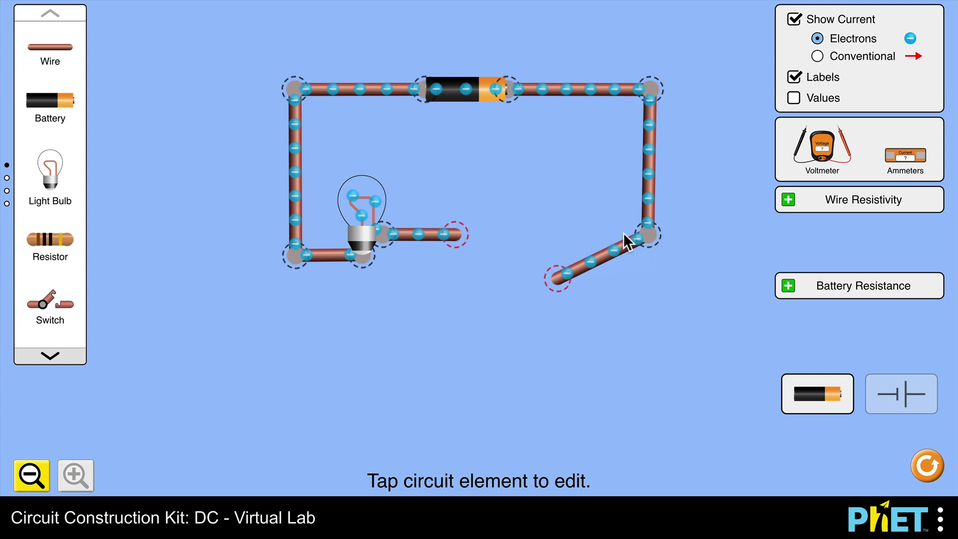
{"action": "left_click_drag", "start_coordinate": [564, 295], "coordinate": [595, 249]}
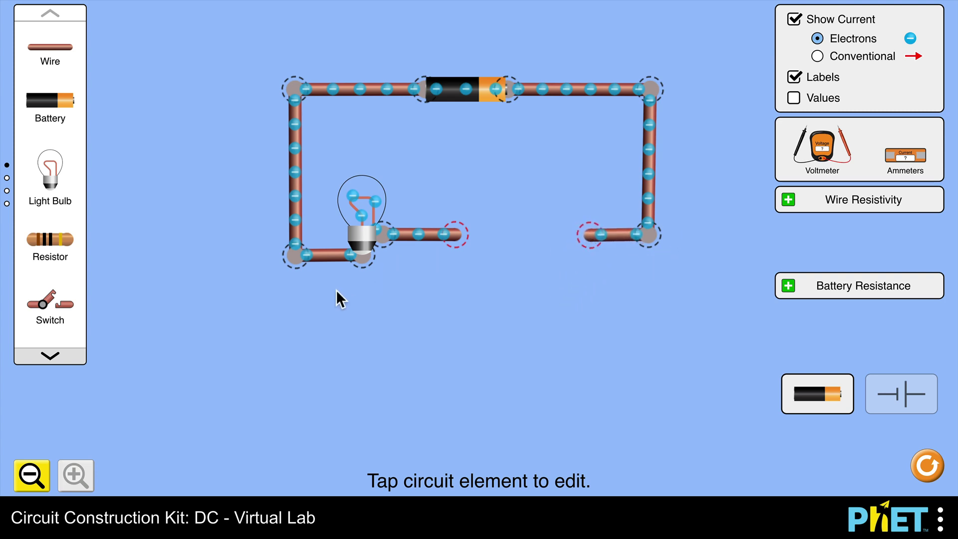
- Place a paper clip in the bottom gap and join the bulb wire and right wire to its ends
{"action": "left_click", "coordinate": [52, 358]}
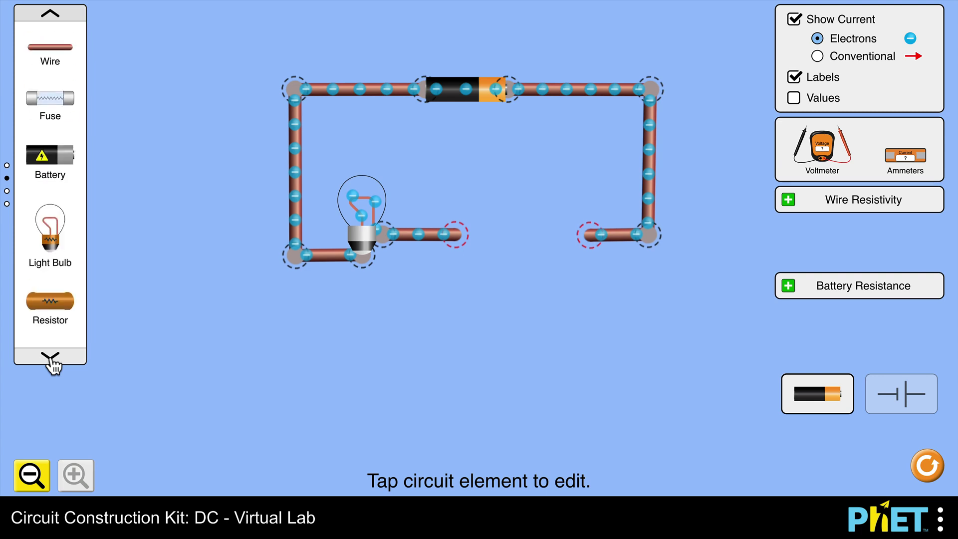
{"action": "left_click", "coordinate": [52, 358]}
{"action": "left_click", "coordinate": [51, 359]}
{"action": "left_click_drag", "start_coordinate": [45, 175], "coordinate": [528, 243]}
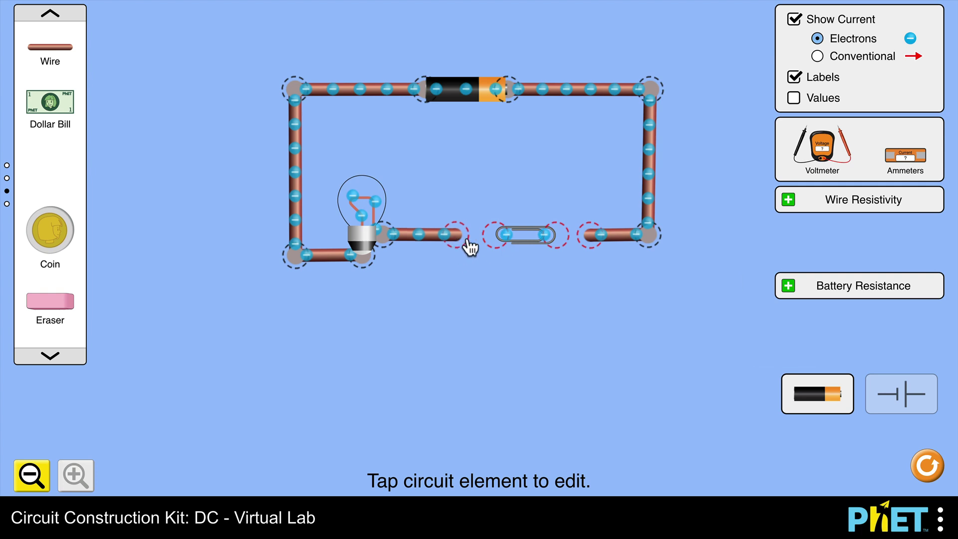
{"action": "left_click_drag", "start_coordinate": [468, 243], "coordinate": [507, 242]}
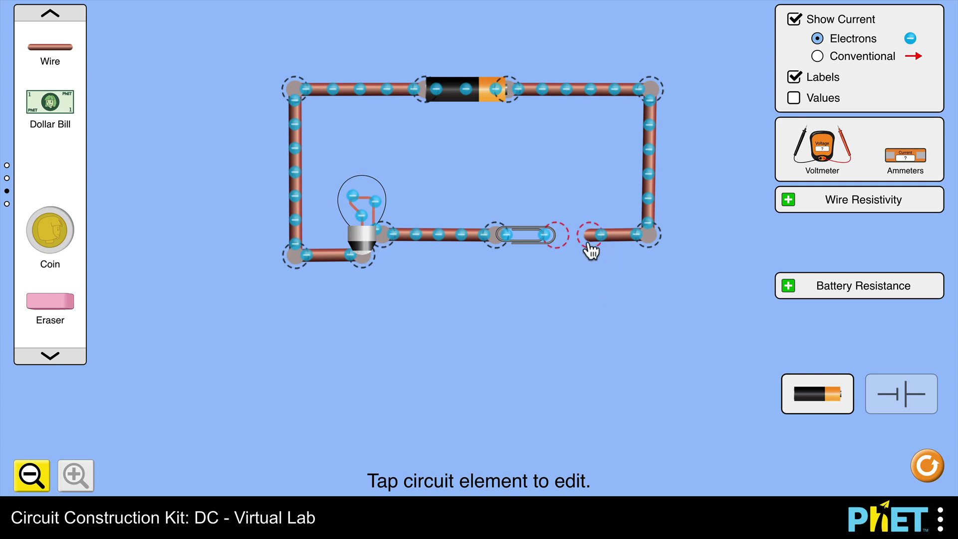
{"action": "left_click_drag", "start_coordinate": [588, 245], "coordinate": [564, 245]}
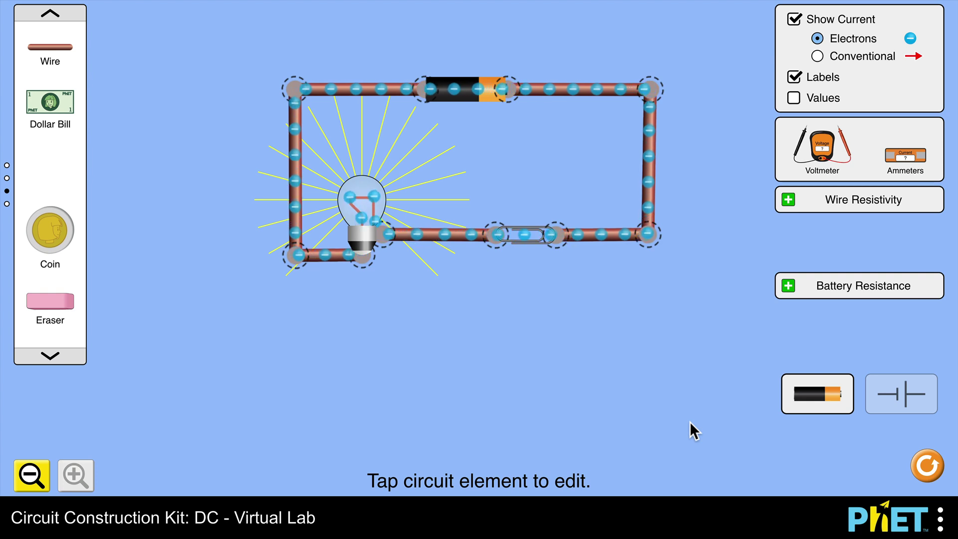
- Delete the paper clip and pull back both bottom wires to widen the gap
{"action": "left_click", "coordinate": [528, 242]}
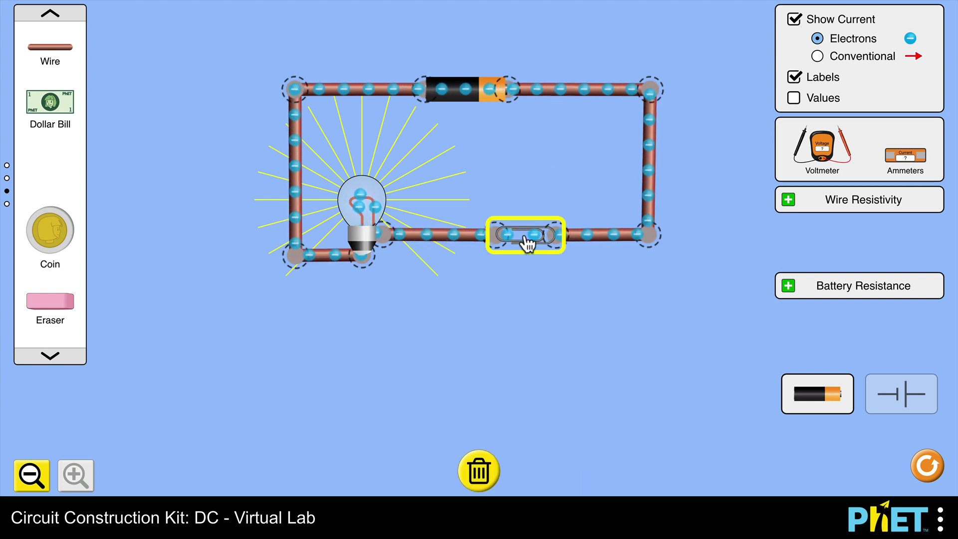
{"action": "left_click", "coordinate": [485, 475]}
{"action": "left_click_drag", "start_coordinate": [556, 241], "coordinate": [608, 244]}
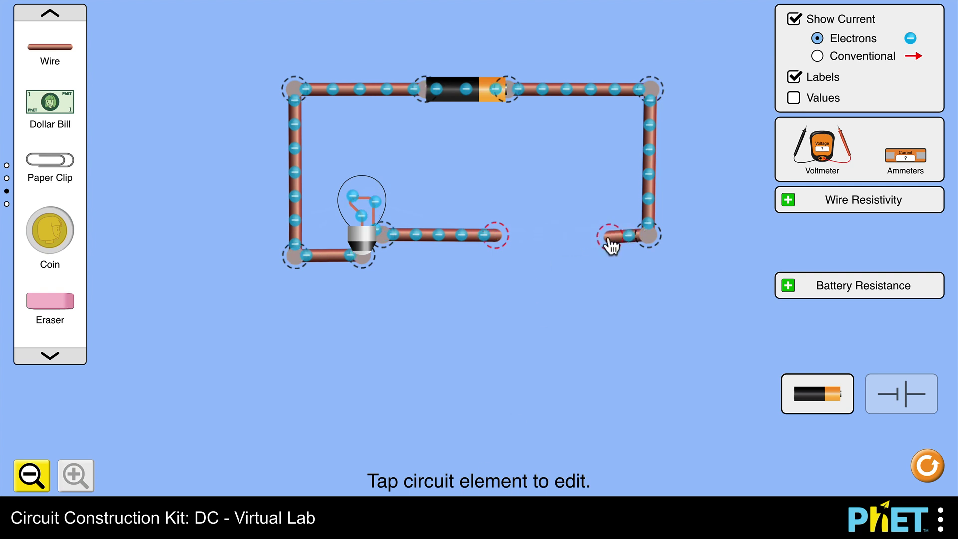
{"action": "left_click_drag", "start_coordinate": [497, 244], "coordinate": [422, 247]}
- Place an eraser in the gap and connect both bottom wires to its ends
{"action": "mouse_move", "coordinate": [43, 315]}
{"action": "left_mouse_down"}
{"action": "mouse_move", "coordinate": [513, 317]}
{"action": "mouse_move", "coordinate": [524, 229]}
{"action": "mouse_move", "coordinate": [516, 242]}
{"action": "left_mouse_up"}
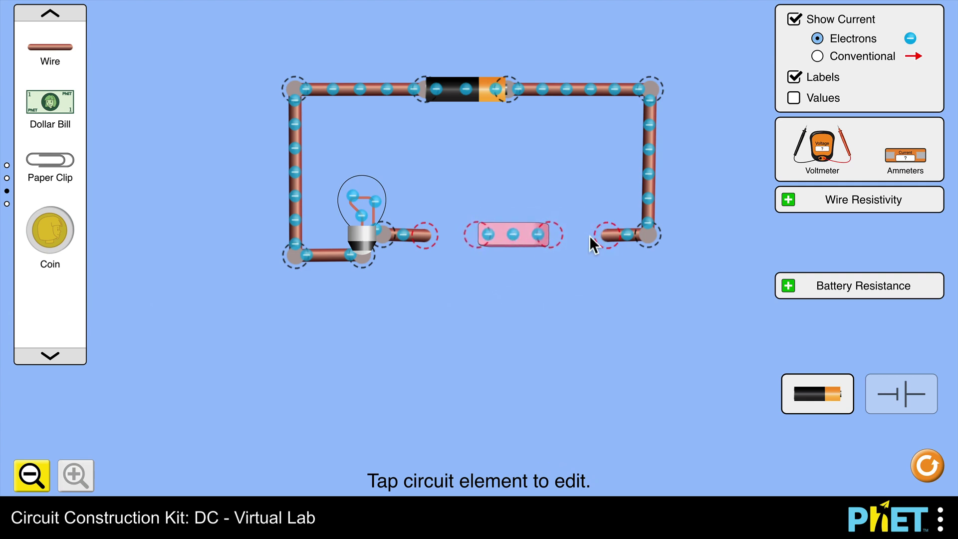
{"action": "left_click_drag", "start_coordinate": [605, 244], "coordinate": [557, 242]}
{"action": "left_click_drag", "start_coordinate": [425, 244], "coordinate": [473, 244]}
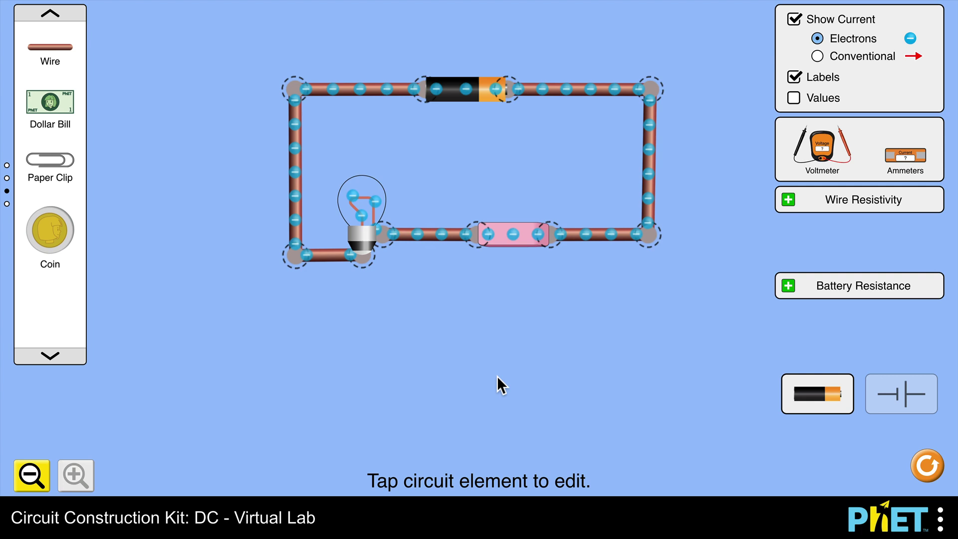
- Delete the eraser and shorten the lower-right and bulb wires to widen the gap
{"action": "left_click", "coordinate": [514, 237]}
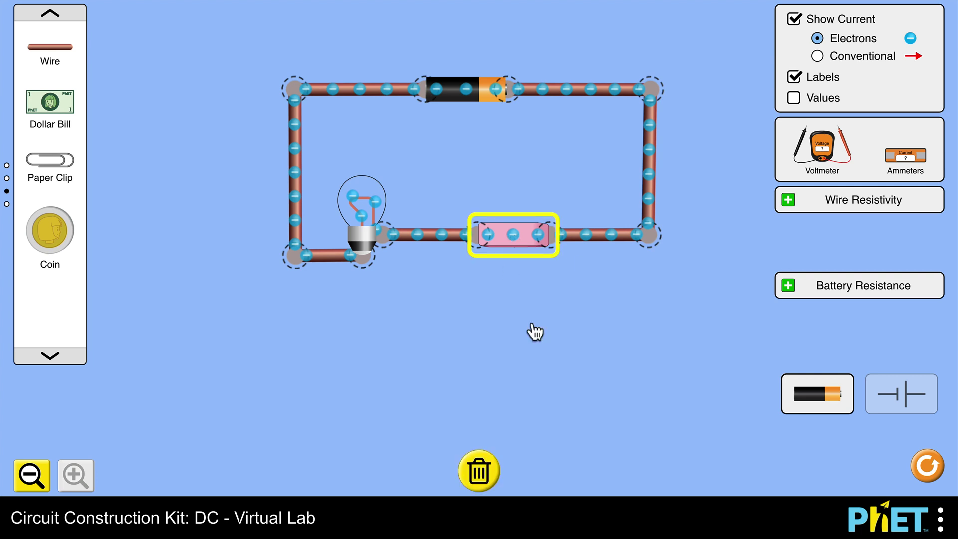
{"action": "left_click", "coordinate": [480, 471]}
{"action": "left_click_drag", "start_coordinate": [551, 243], "coordinate": [585, 242]}
{"action": "left_click_drag", "start_coordinate": [480, 245], "coordinate": [443, 244]}
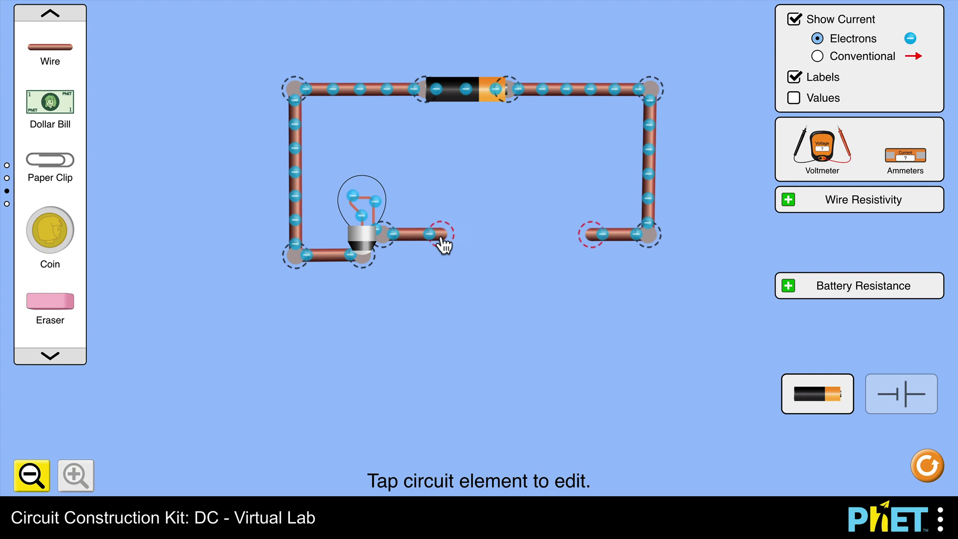
- Place a pencil in the bottom gap and connect both wire ends to it
{"action": "left_click", "coordinate": [58, 362]}
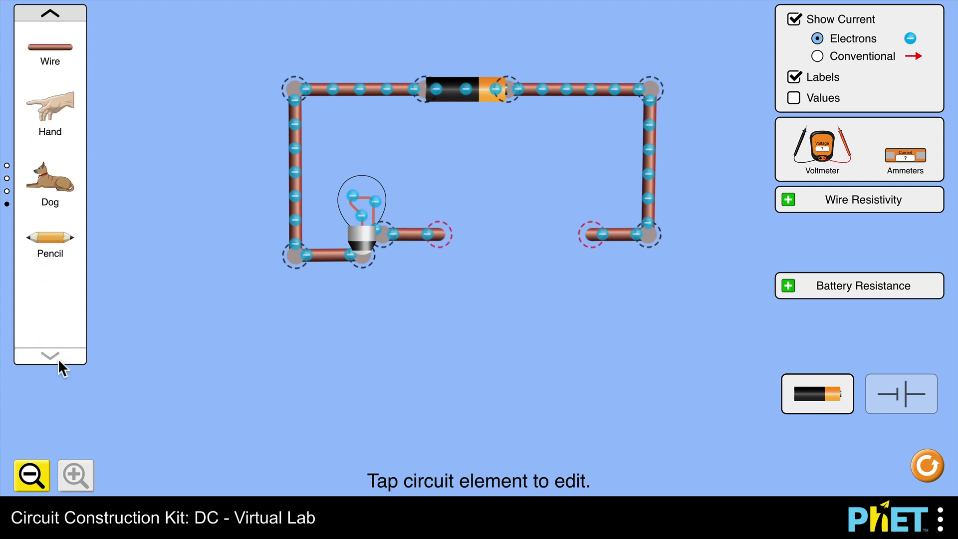
{"action": "mouse_move", "coordinate": [59, 245]}
{"action": "left_mouse_down"}
{"action": "mouse_move", "coordinate": [235, 359]}
{"action": "mouse_move", "coordinate": [494, 292]}
{"action": "mouse_move", "coordinate": [541, 242]}
{"action": "mouse_move", "coordinate": [528, 245]}
{"action": "left_mouse_up"}
{"action": "left_click", "coordinate": [598, 241]}
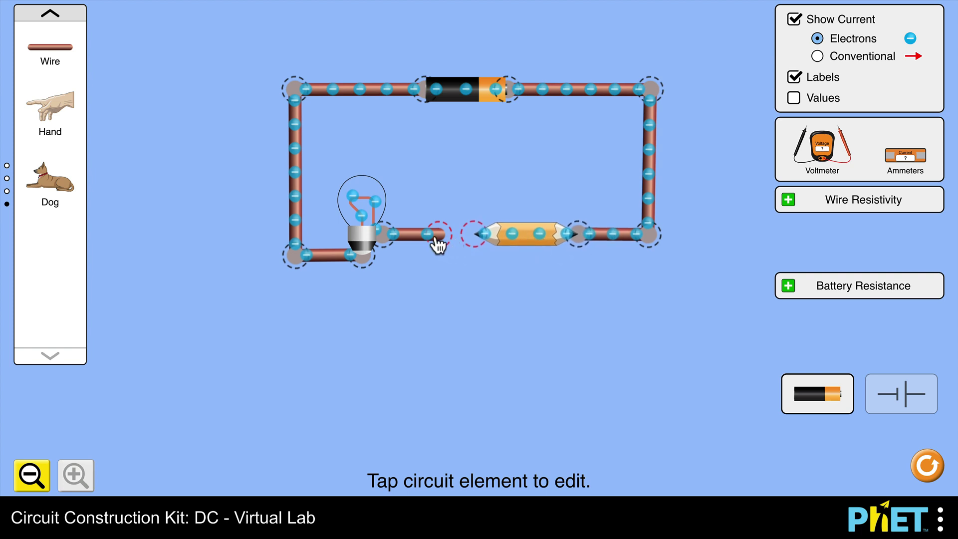
{"action": "left_click_drag", "start_coordinate": [438, 244], "coordinate": [462, 242]}
{"action": "left_click_drag", "start_coordinate": [535, 246], "coordinate": [526, 246]}
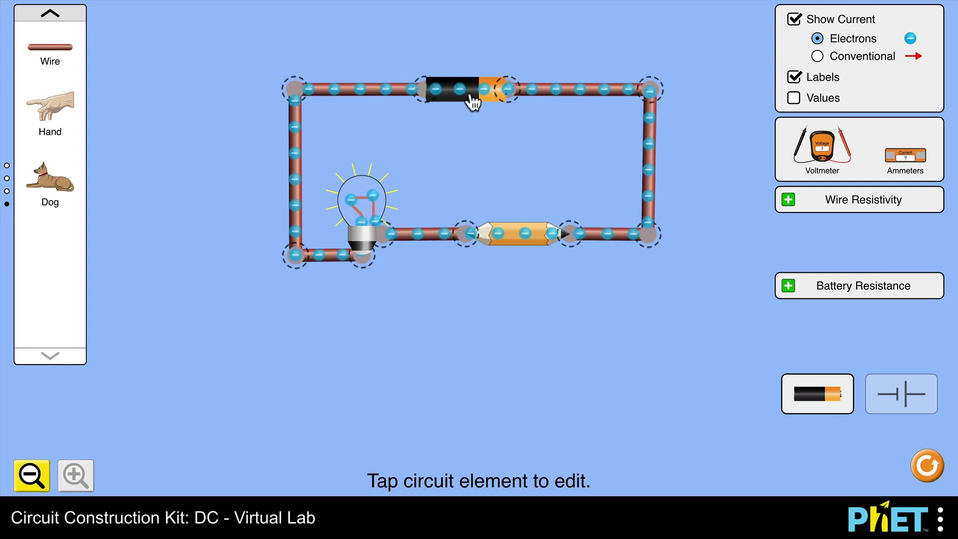
- Slide the battery left and delete the top-right wire to open a gap
{"action": "left_click_drag", "start_coordinate": [473, 103], "coordinate": [439, 96]}
{"action": "left_click", "coordinate": [568, 97]}
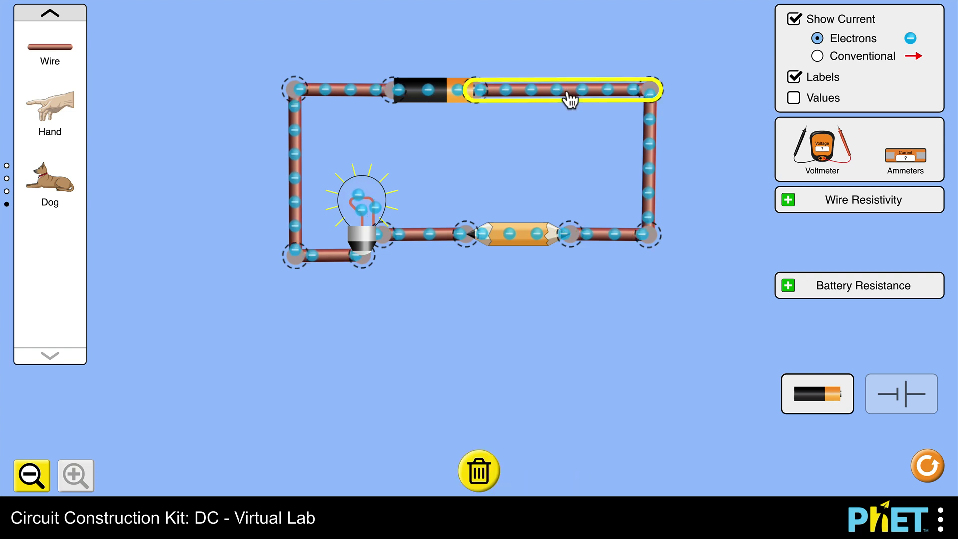
{"action": "left_click", "coordinate": [480, 471]}
- Insert an ammeter in the top gap, wired to the right wire and battery, reading 0.26 A
{"action": "left_click_drag", "start_coordinate": [917, 165], "coordinate": [563, 96]}
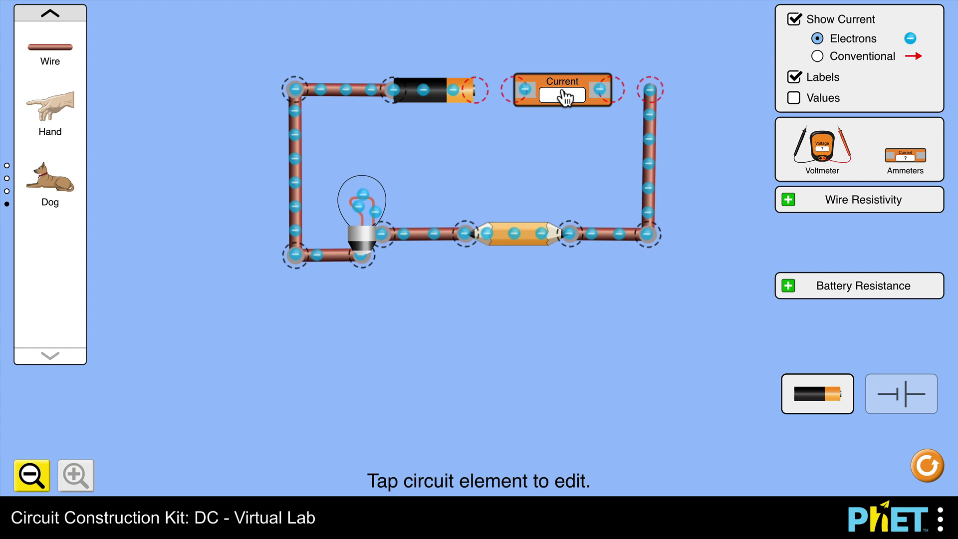
{"action": "left_click_drag", "start_coordinate": [59, 50], "coordinate": [654, 87]}
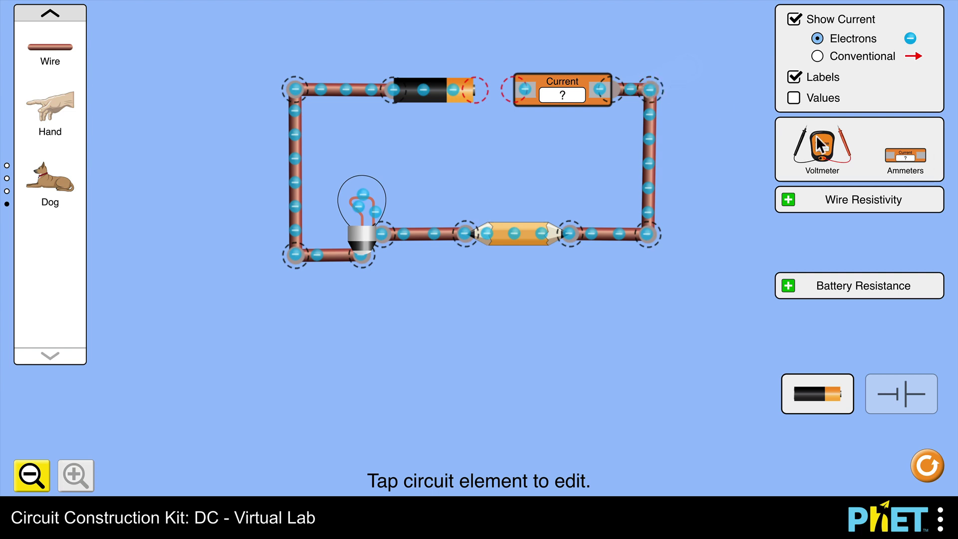
{"action": "left_click_drag", "start_coordinate": [55, 53], "coordinate": [509, 83]}
{"action": "left_click_drag", "start_coordinate": [443, 29], "coordinate": [478, 83]}
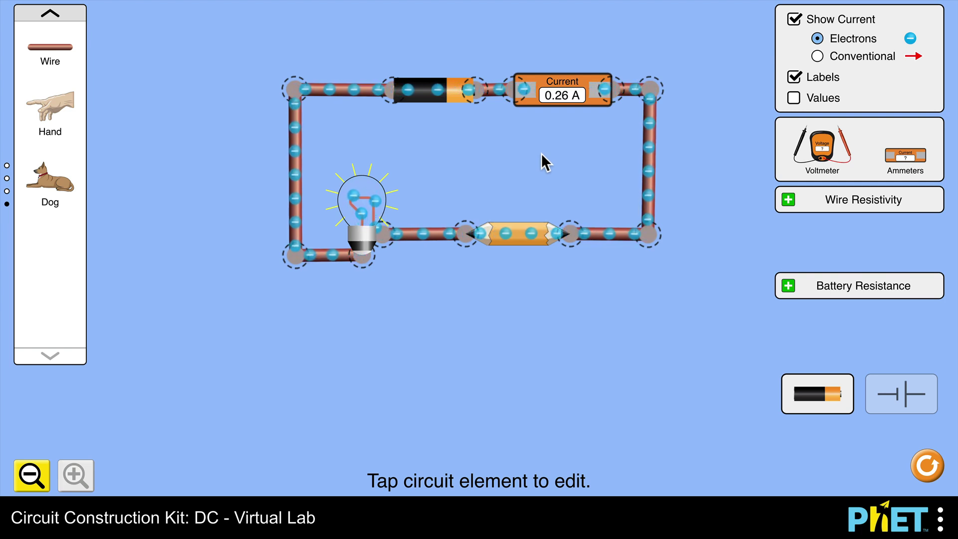
- Replace the pencil with a paper clip wired into the bottom gap, raising the ammeter to 0.90 A
{"action": "left_click", "coordinate": [543, 224]}
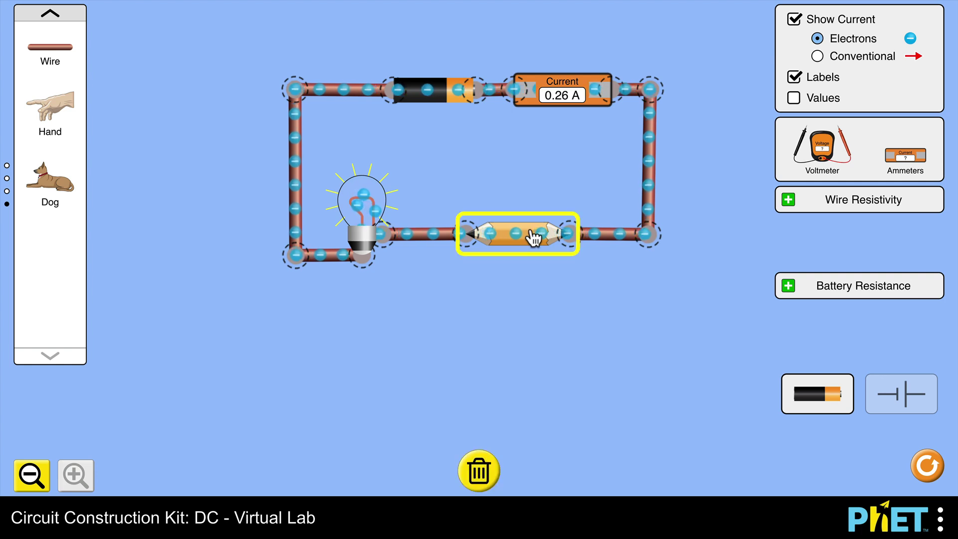
{"action": "left_click", "coordinate": [478, 481]}
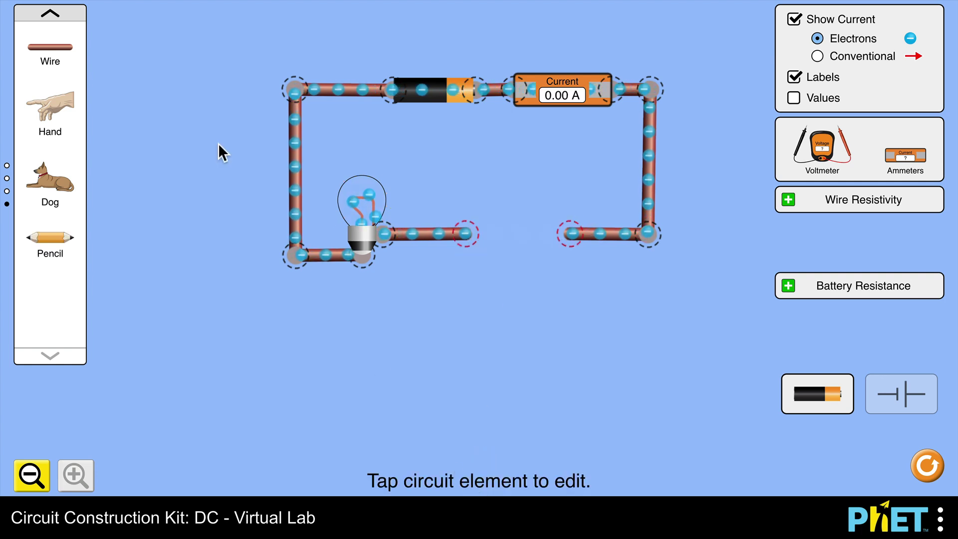
{"action": "left_click", "coordinate": [69, 17]}
{"action": "left_click_drag", "start_coordinate": [59, 170], "coordinate": [546, 280]}
{"action": "left_click_drag", "start_coordinate": [571, 234], "coordinate": [607, 238]}
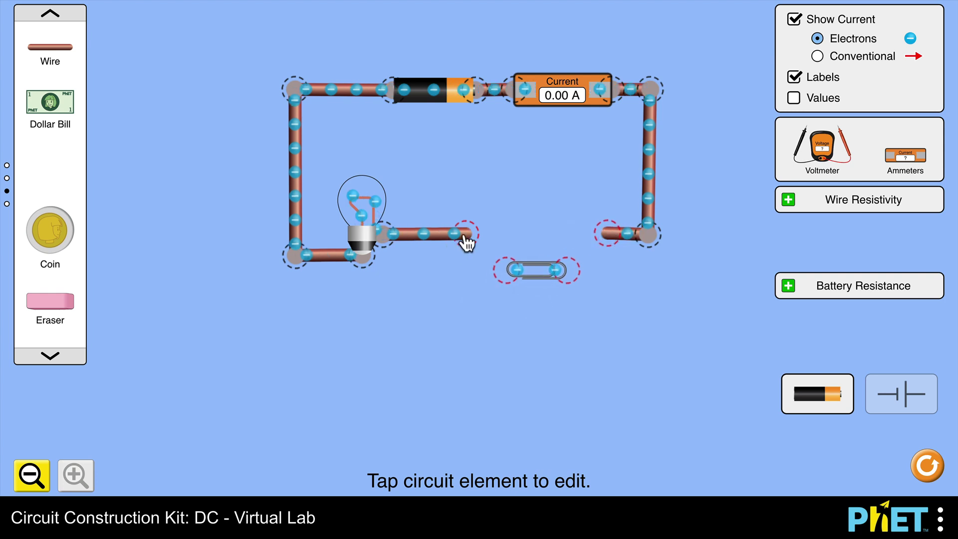
{"action": "left_click_drag", "start_coordinate": [509, 274], "coordinate": [524, 242]}
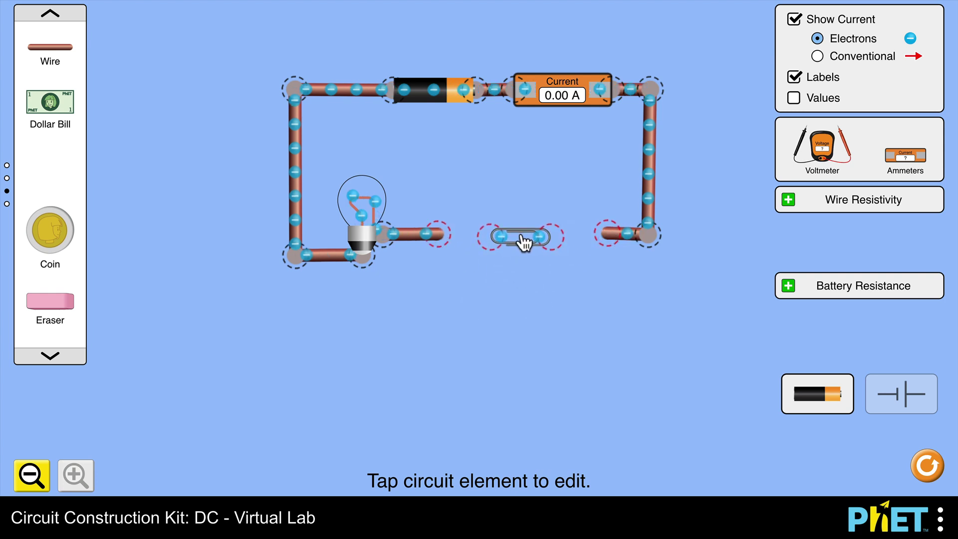
{"action": "left_click_drag", "start_coordinate": [608, 244], "coordinate": [563, 246]}
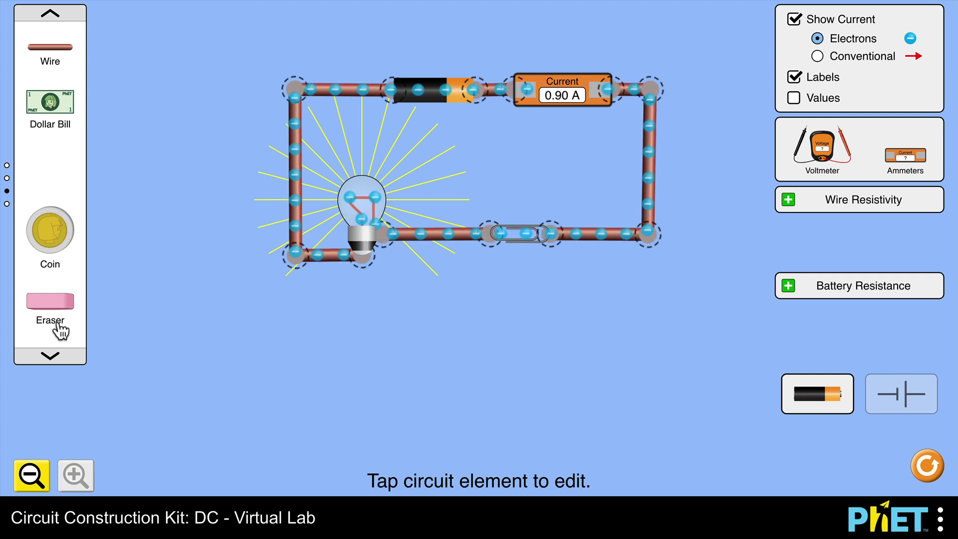
- Page the component carousel down to show the Hand, Dog and Pencil
{"action": "left_click", "coordinate": [54, 355]}
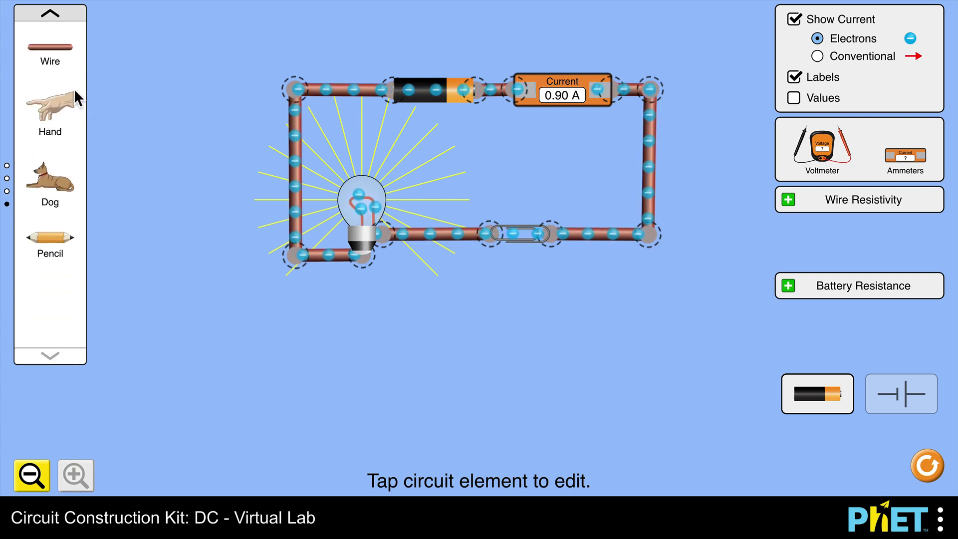